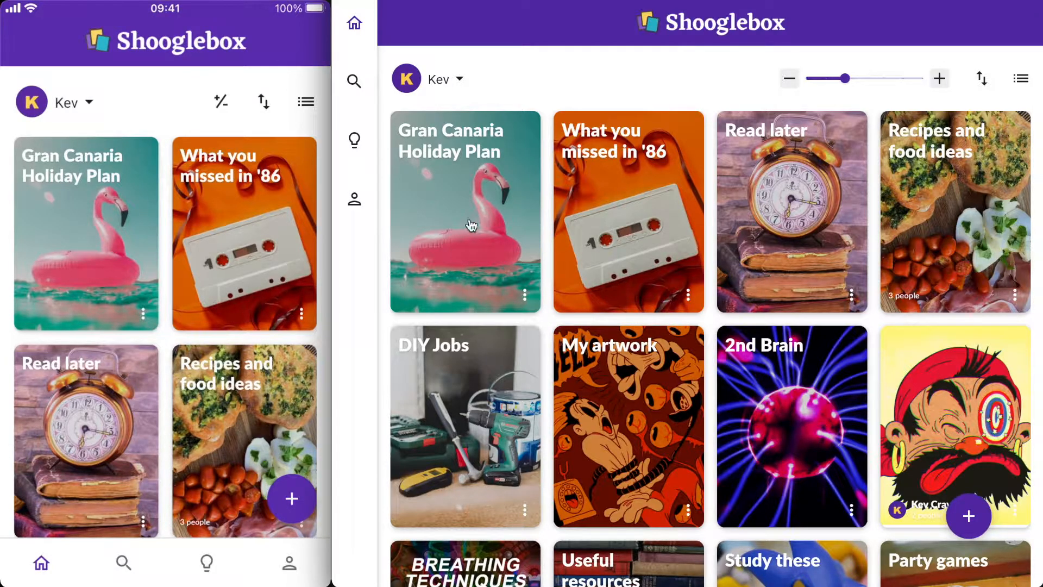
- Open the Gran Canaria Holiday Plan board and browse through its cards
left_click(469, 235)
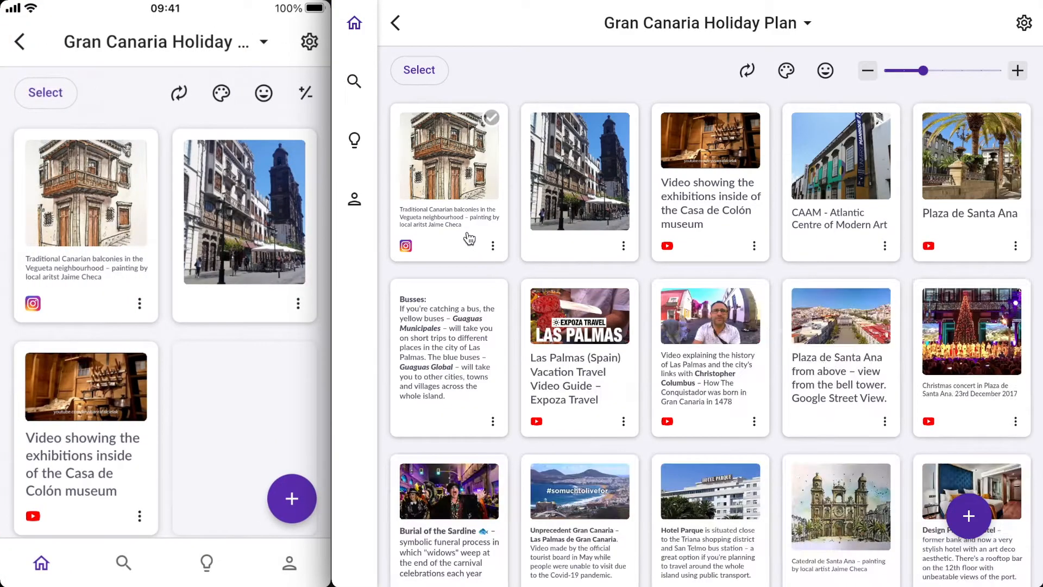
scroll(594, 385, "down", 10)
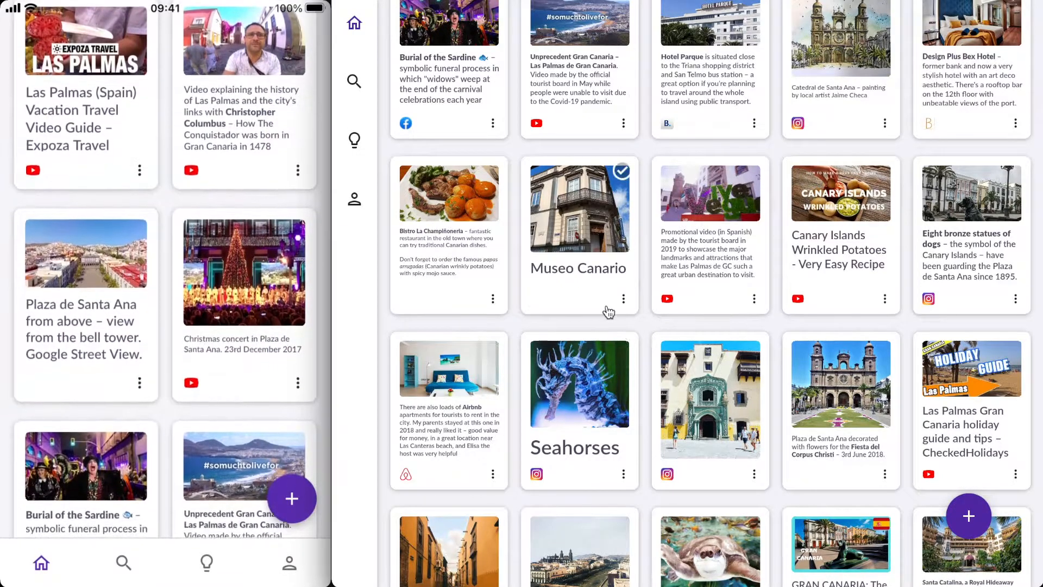
scroll(695, 281, "up", 3)
scroll(696, 281, "up", 8)
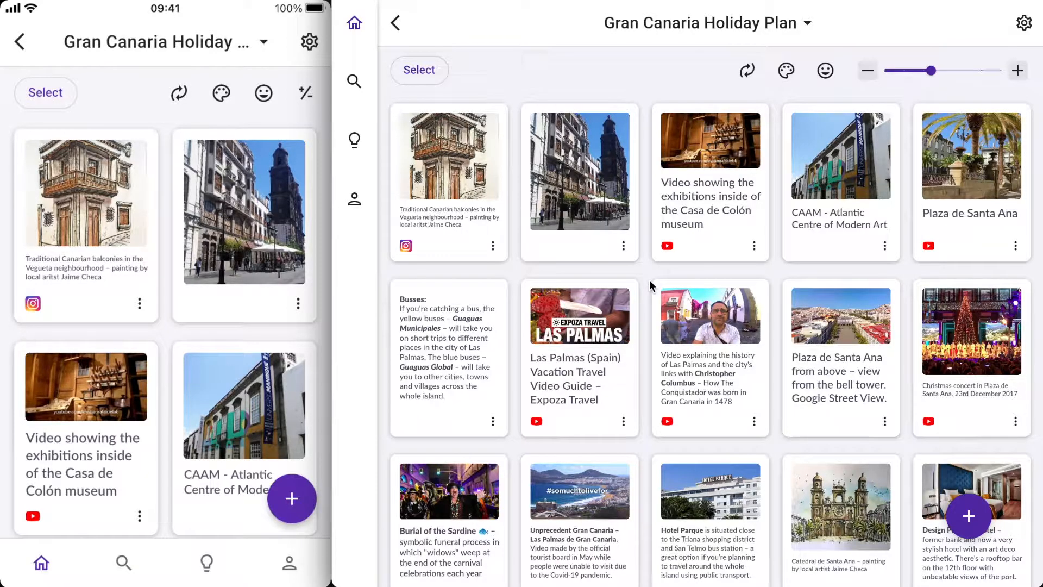
scroll(644, 249, "down", 3)
scroll(644, 249, "down", 5)
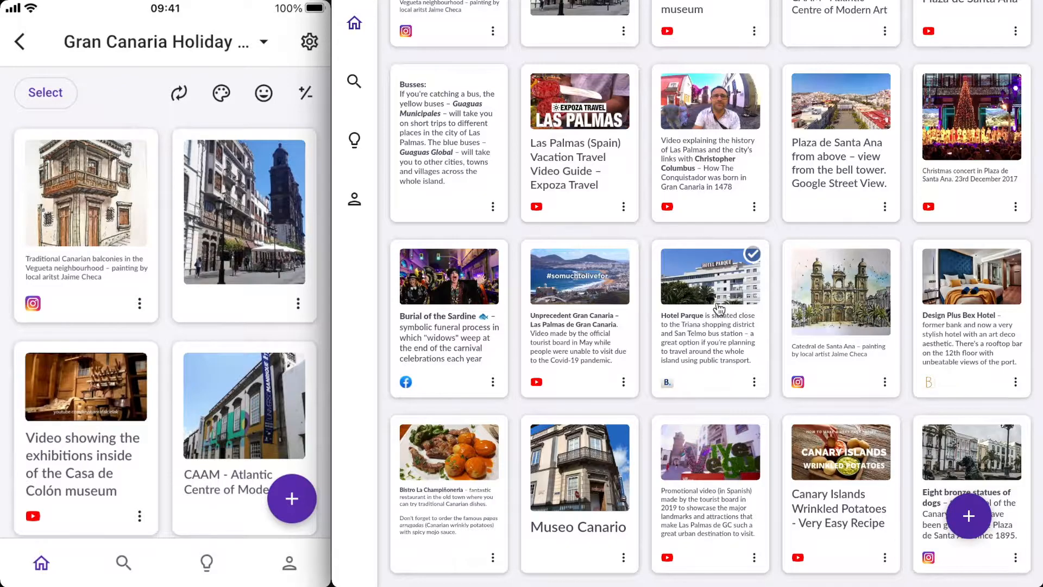
- Drag the Hotel Parque card onto the Unprecedent Gran Canaria card and create a stack named Places to stay
left_click_drag(719, 308, 598, 317)
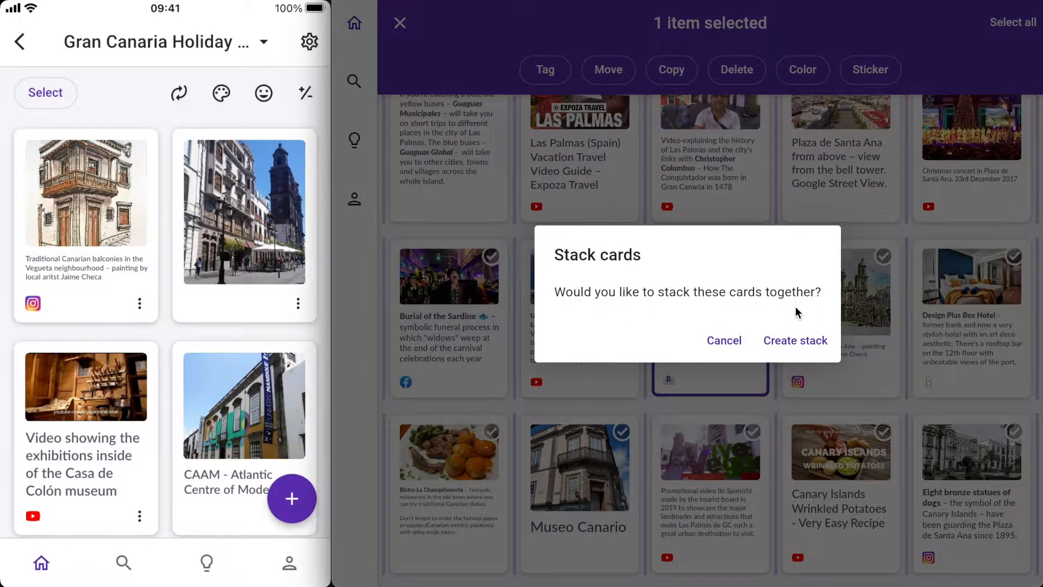
left_click(797, 343)
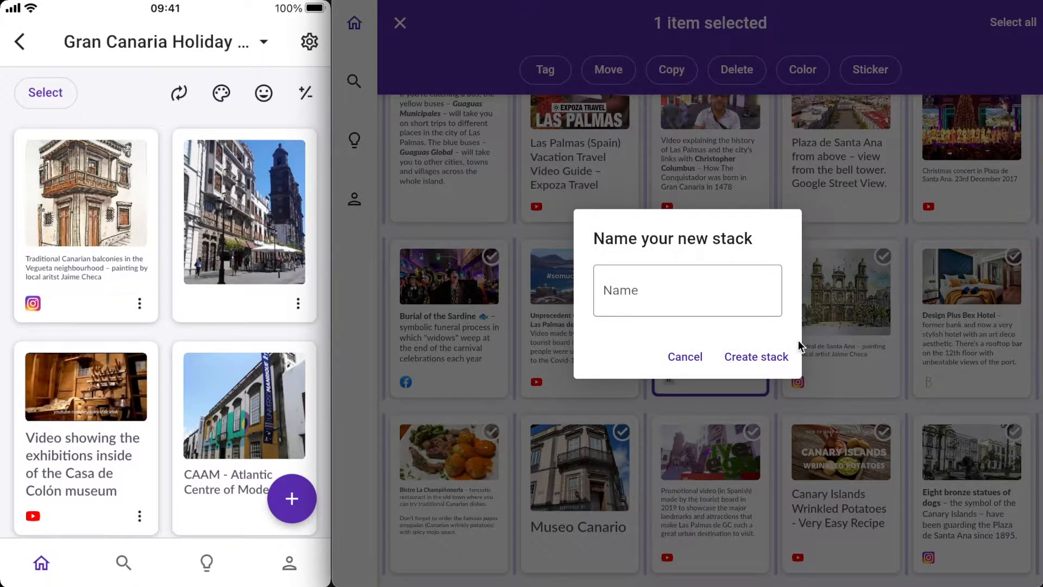
left_click(642, 293)
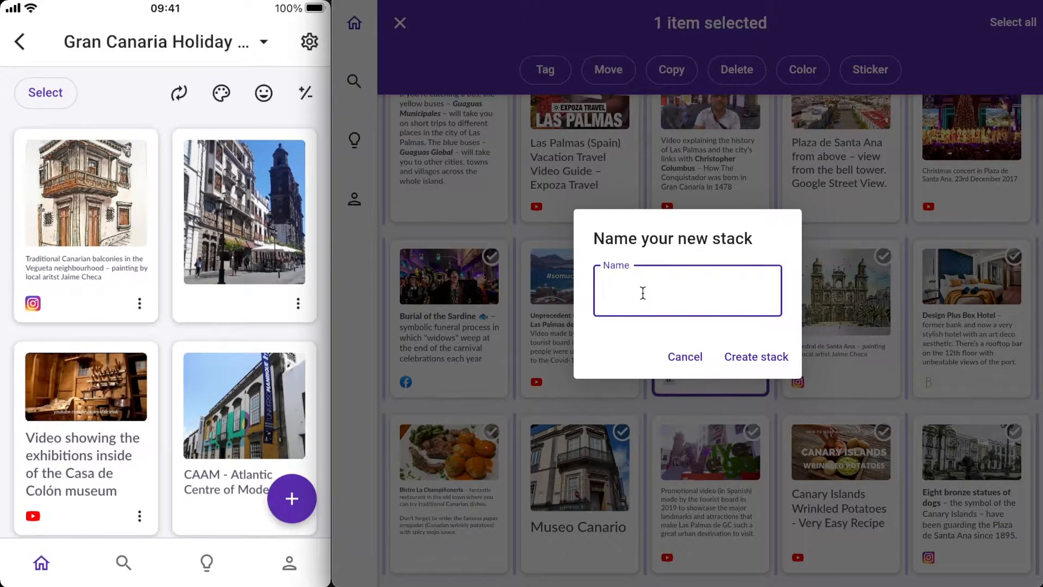
type("Places to stay")
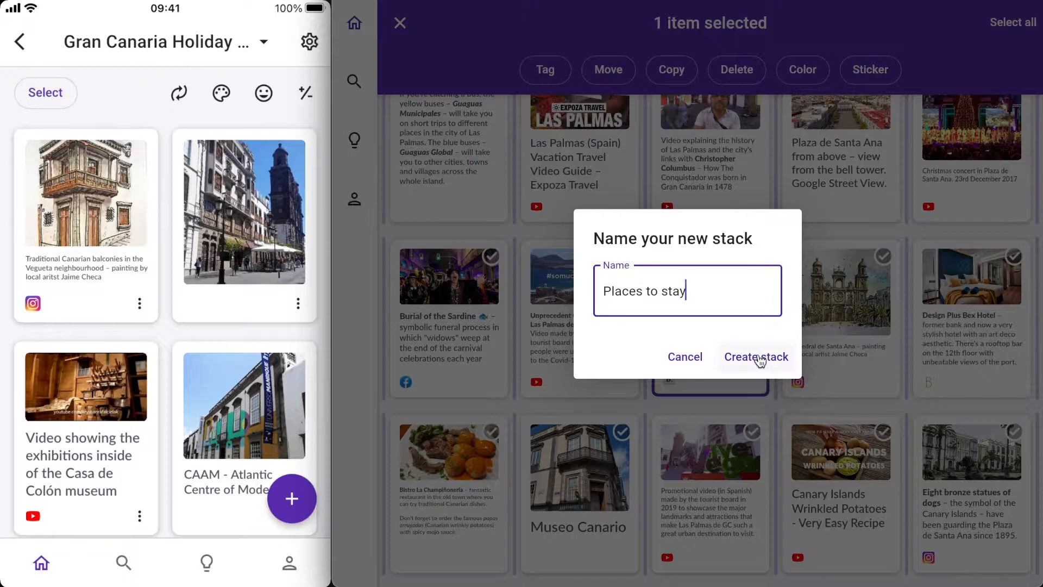
left_click(762, 362)
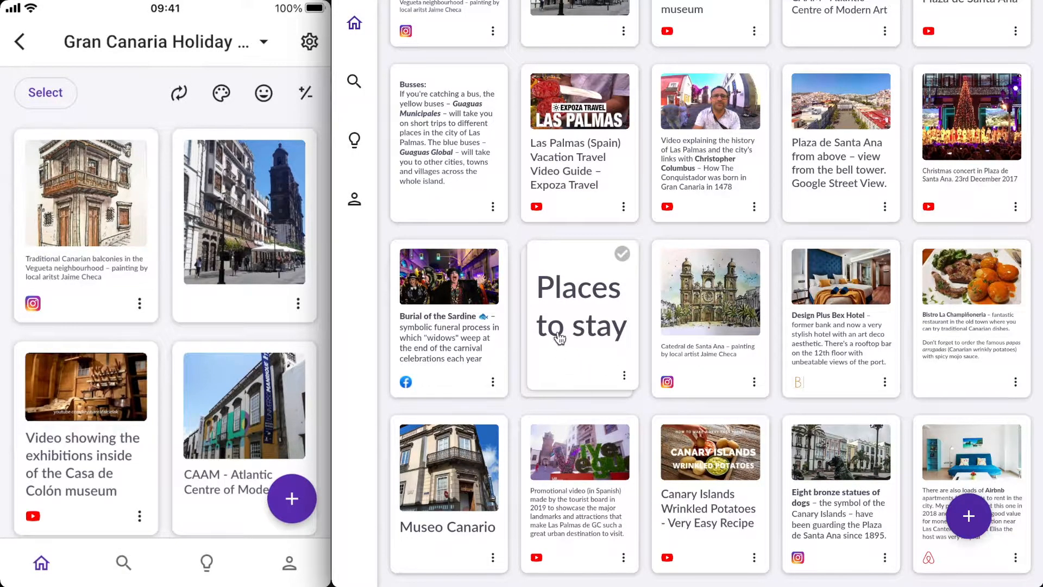
- Select the Design Plus Bex Hotel, Airbnb and other hotel cards and drag them into the Places to stay stack
left_click(583, 329)
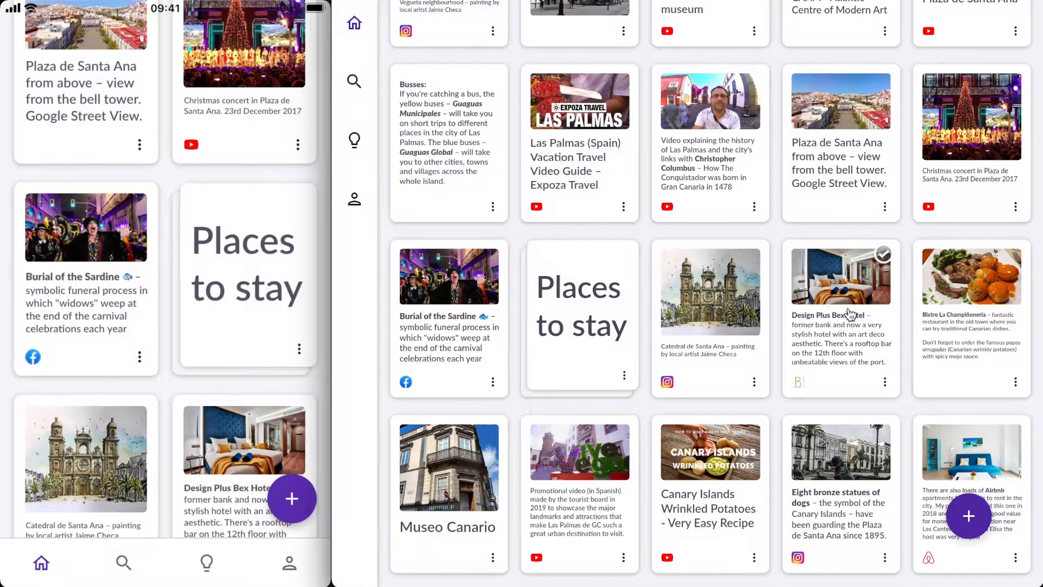
left_click(884, 255)
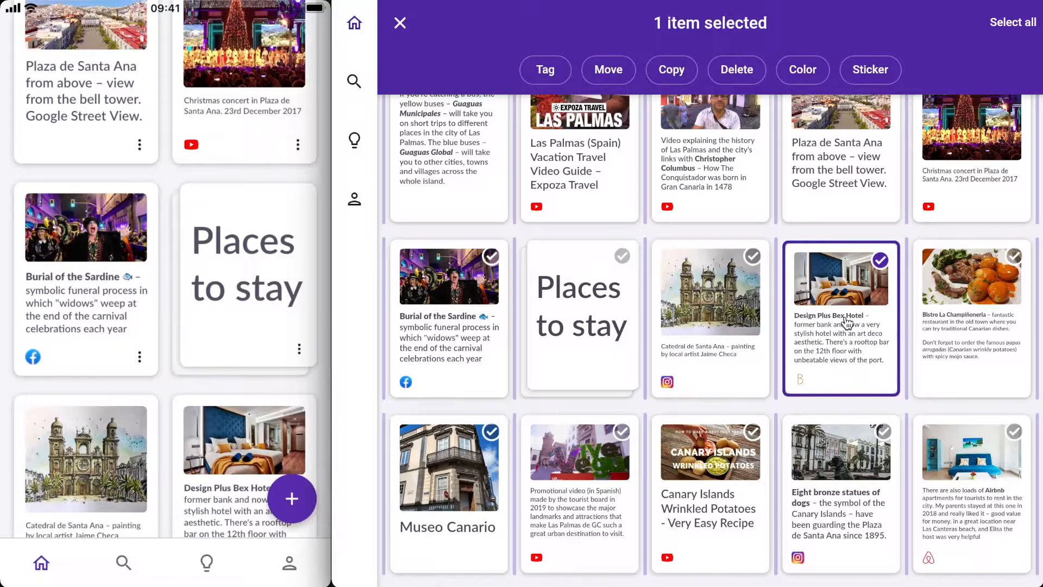
scroll(846, 321, "down", 2)
left_click(962, 375)
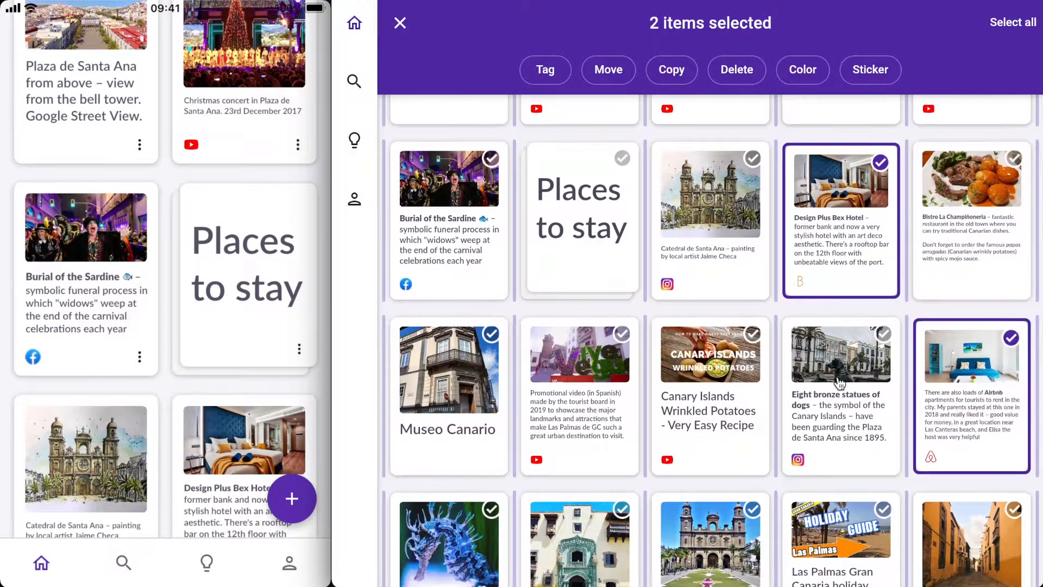
scroll(836, 380, "down", 4)
scroll(835, 384, "down", 4)
left_click(834, 384)
scroll(834, 384, "down", 4)
left_click(746, 428)
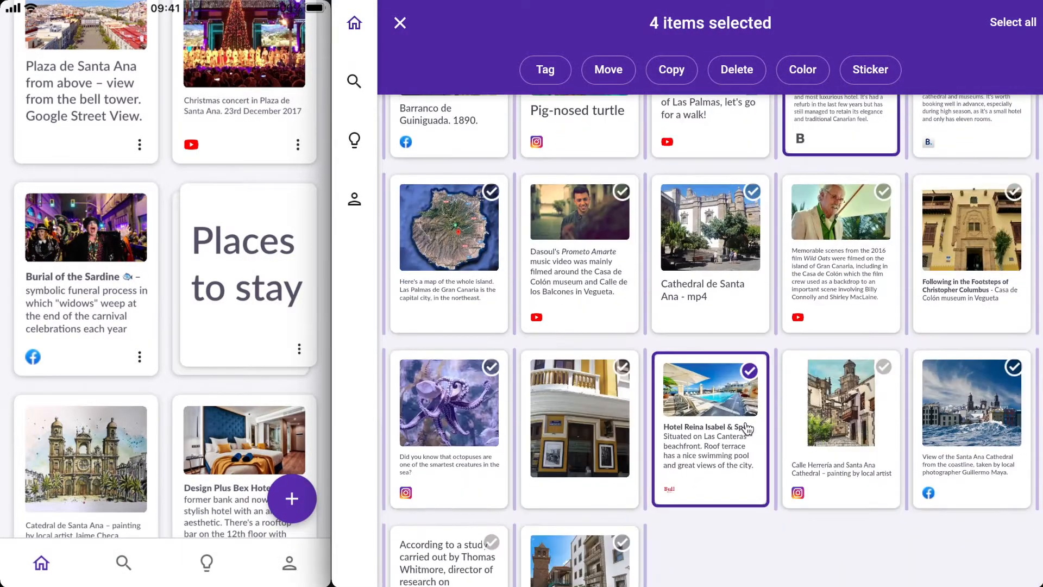
scroll(747, 428, "down", 2)
scroll(747, 429, "up", 10)
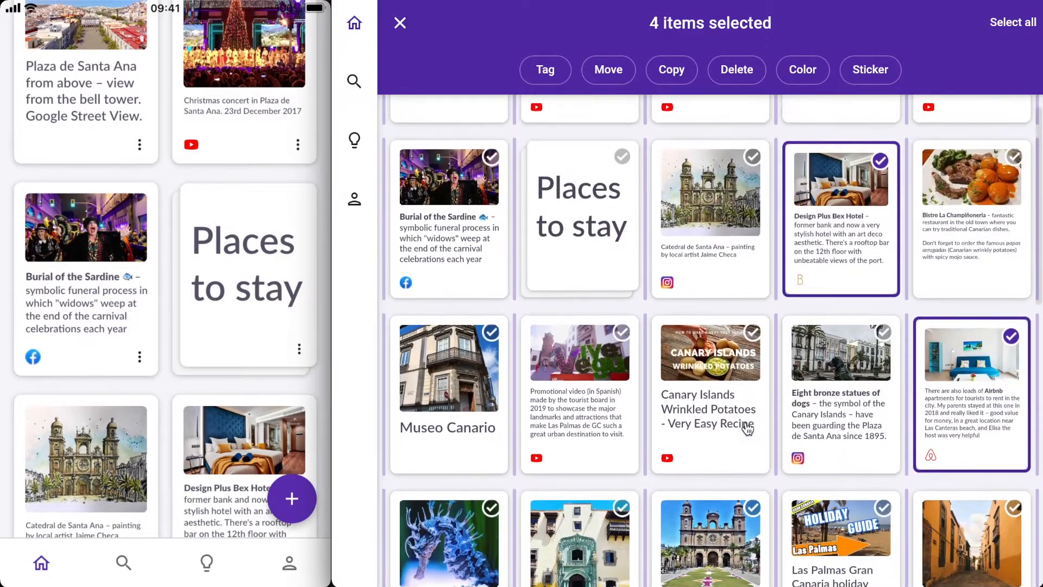
scroll(746, 429, "up", 1)
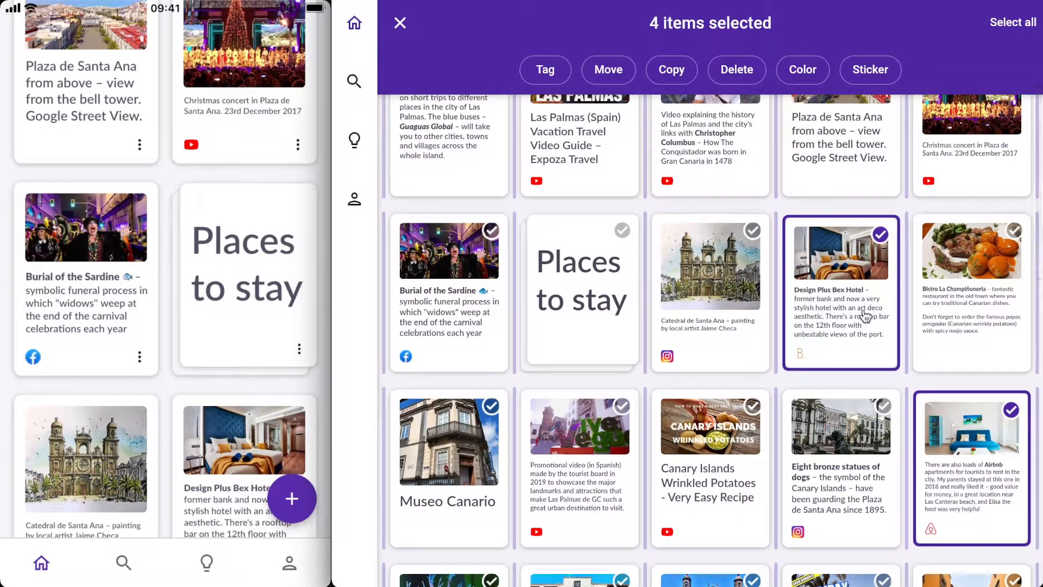
left_click_drag(864, 325, 600, 309)
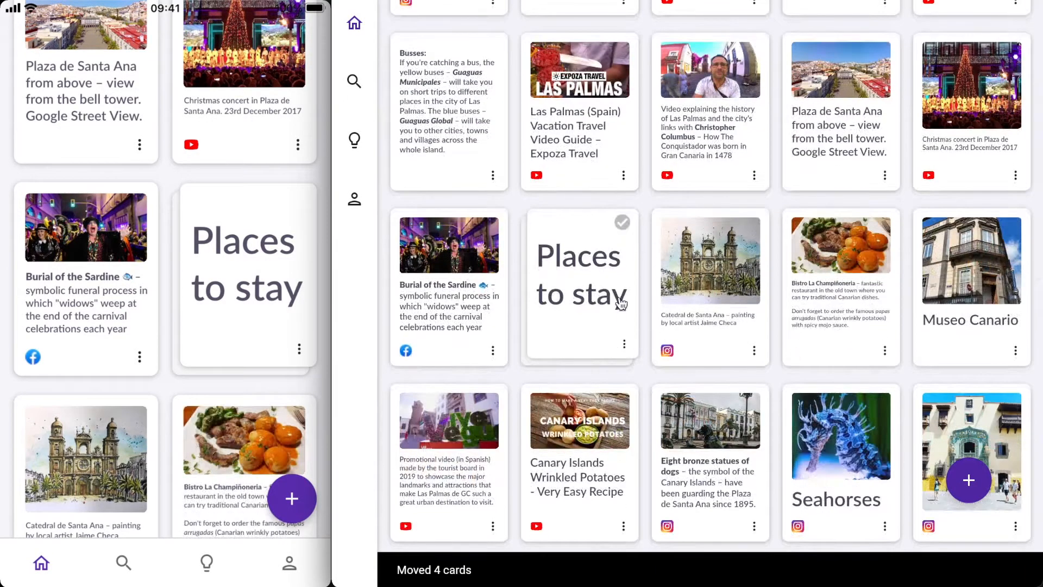
left_click(583, 295)
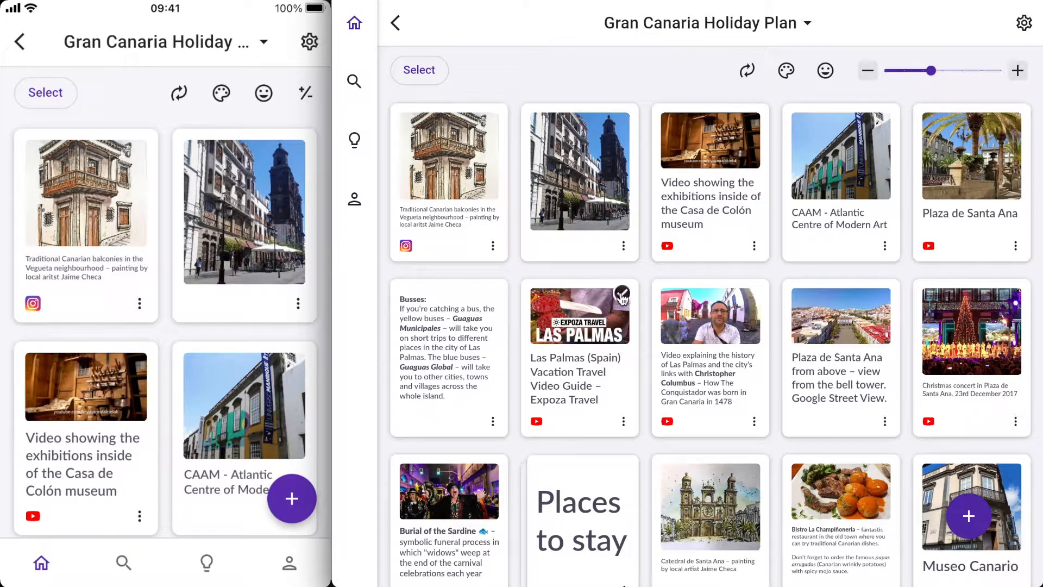
- Select five sightseeing cards, including the Las Palmas videos and island map, and move them into a new stack named Things to do
left_click(622, 296)
scroll(598, 324, "down", 6)
left_click(462, 410)
scroll(579, 342, "down", 6)
left_click(580, 285)
left_click(586, 410)
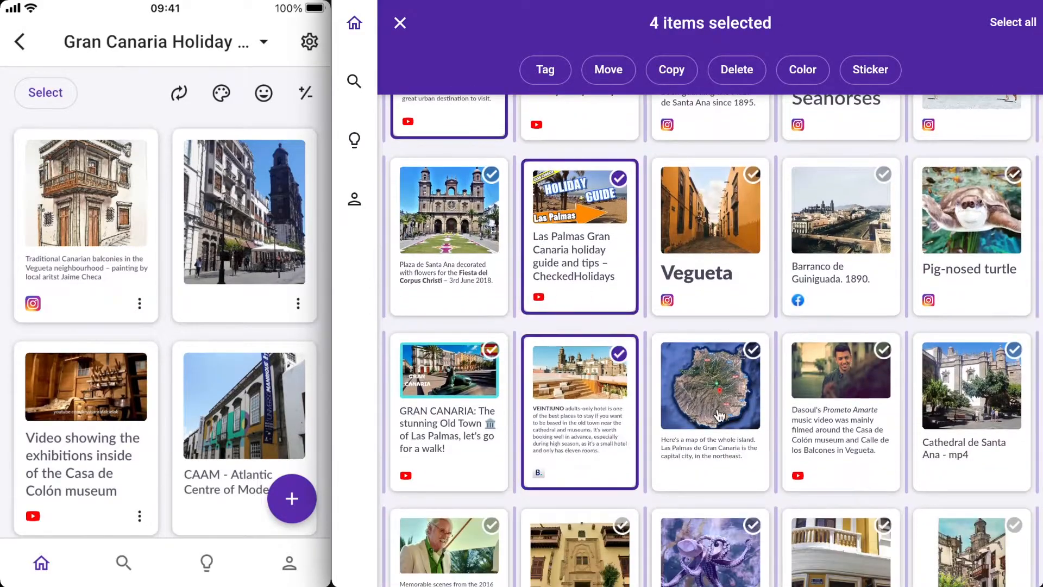
left_click(722, 418)
scroll(722, 419, "down", 10)
scroll(597, 397, "up", 15)
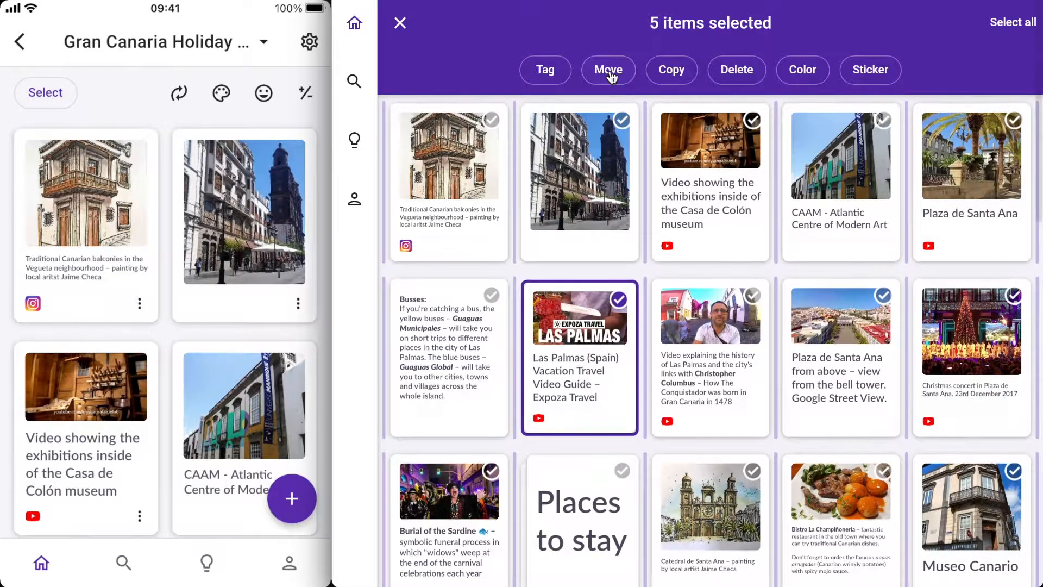
left_click(610, 74)
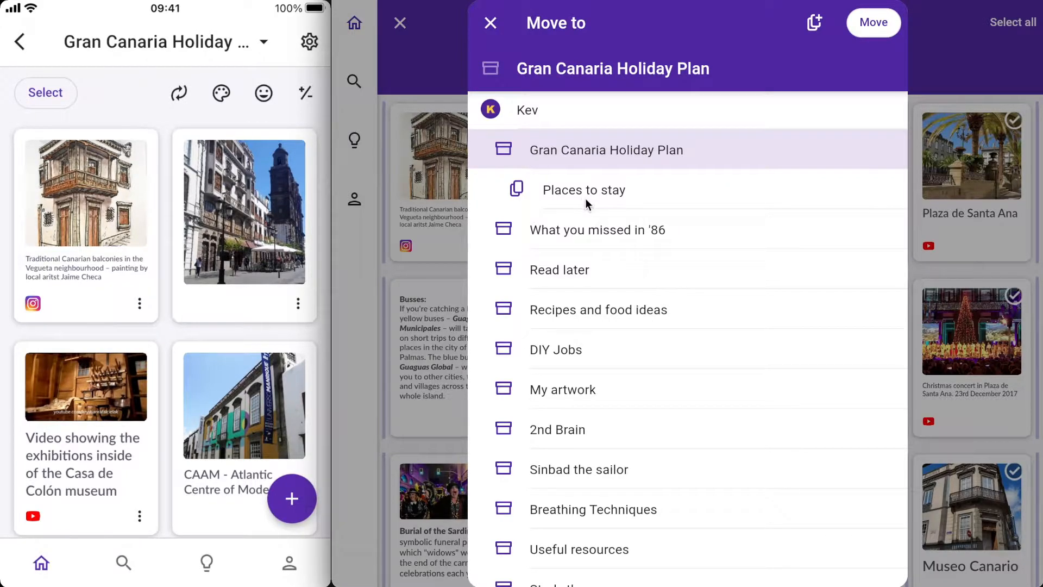
left_click(814, 23)
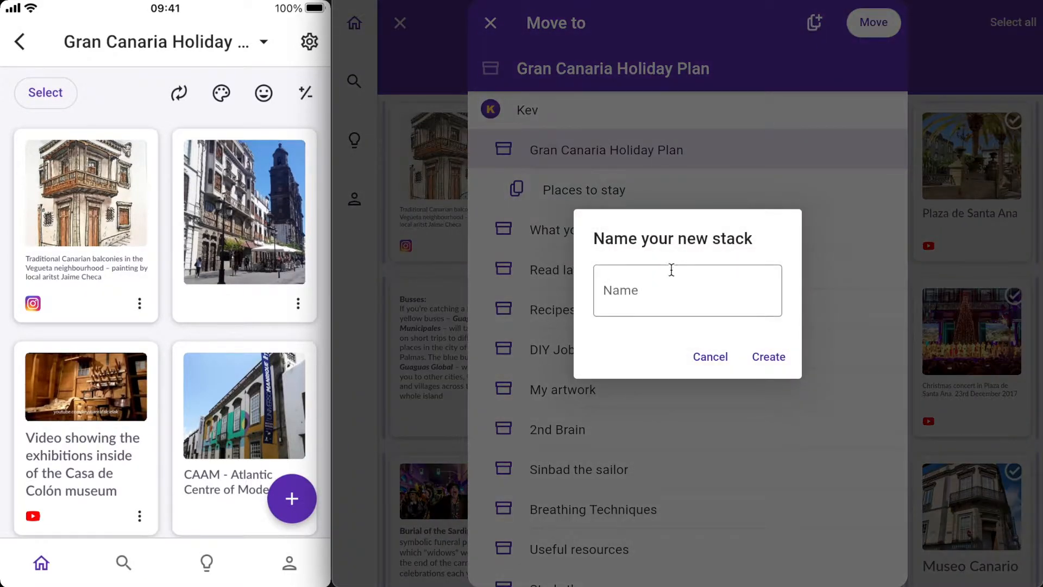
left_click(641, 290)
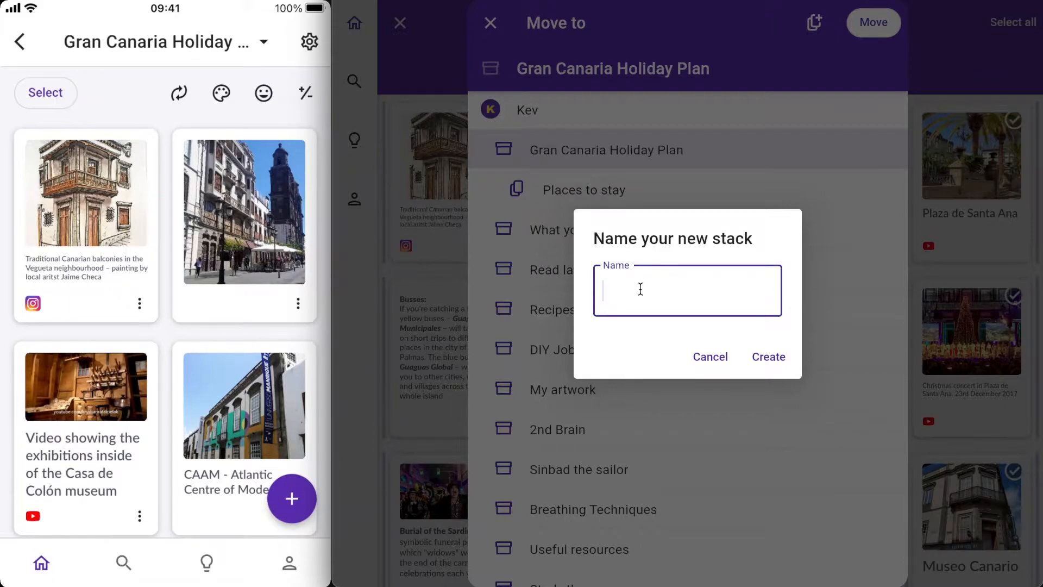
type("Things to do")
left_click(776, 364)
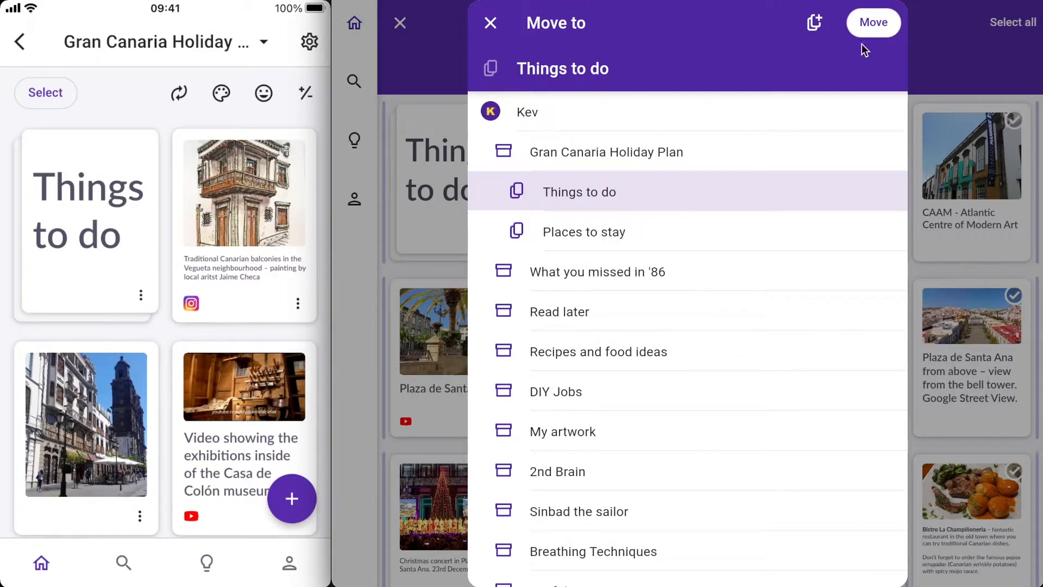
left_click(871, 33)
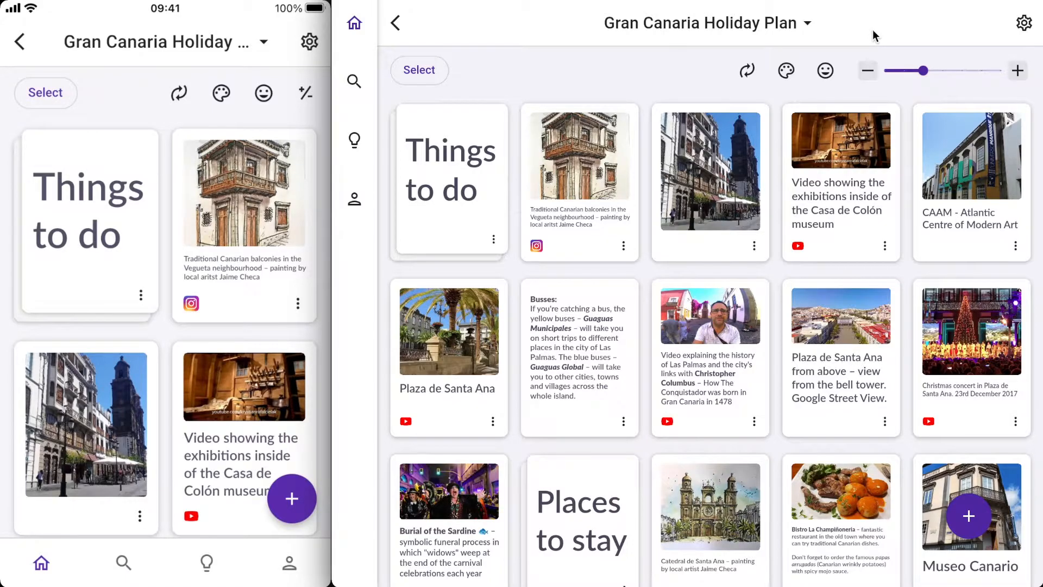
- Turn the Vegueta card into a stack, open it, and go back to the board
scroll(165, 305, "down", 20)
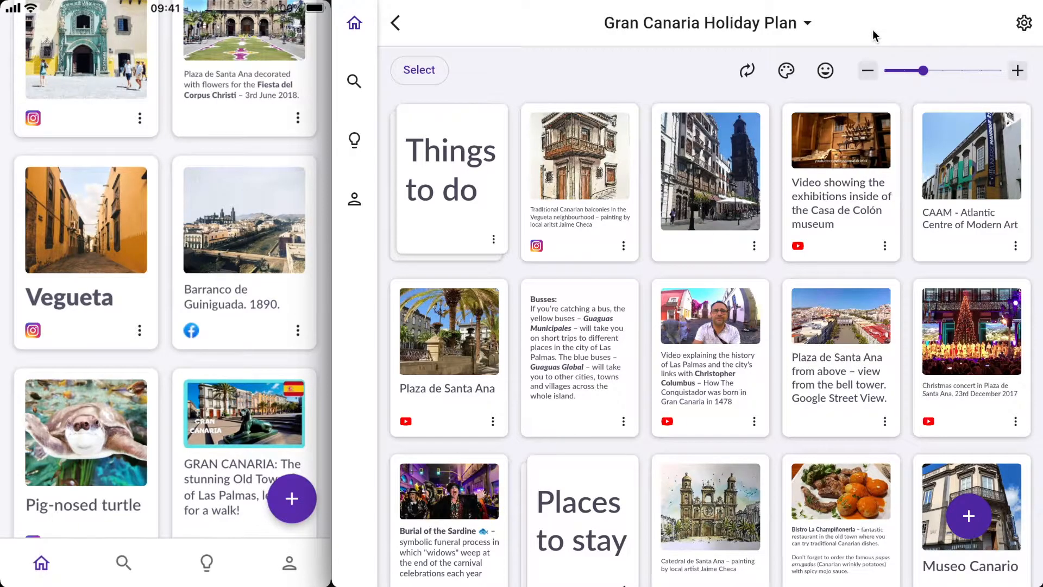
left_click(139, 330)
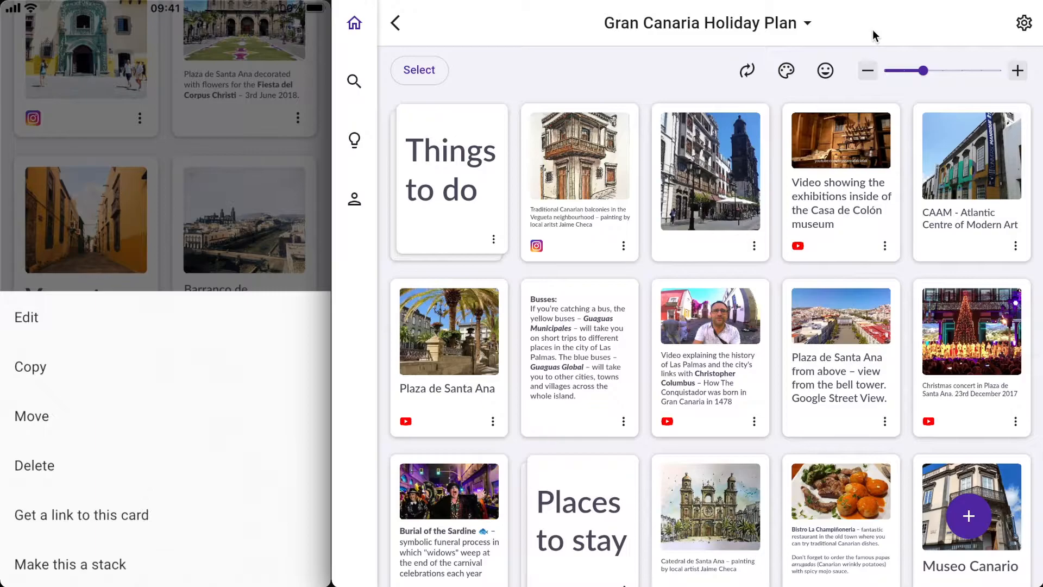
left_click(105, 563)
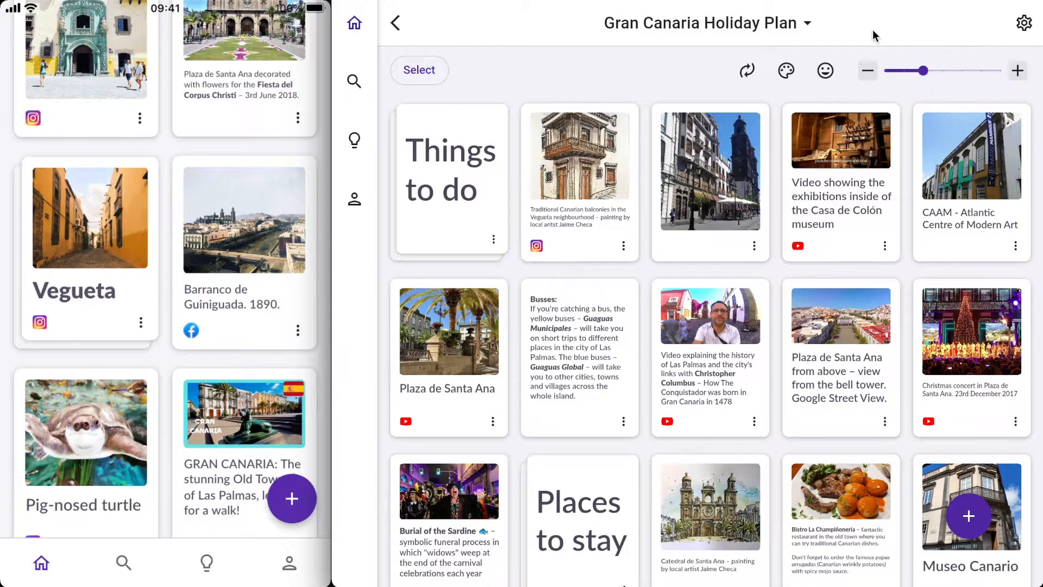
left_click(103, 305)
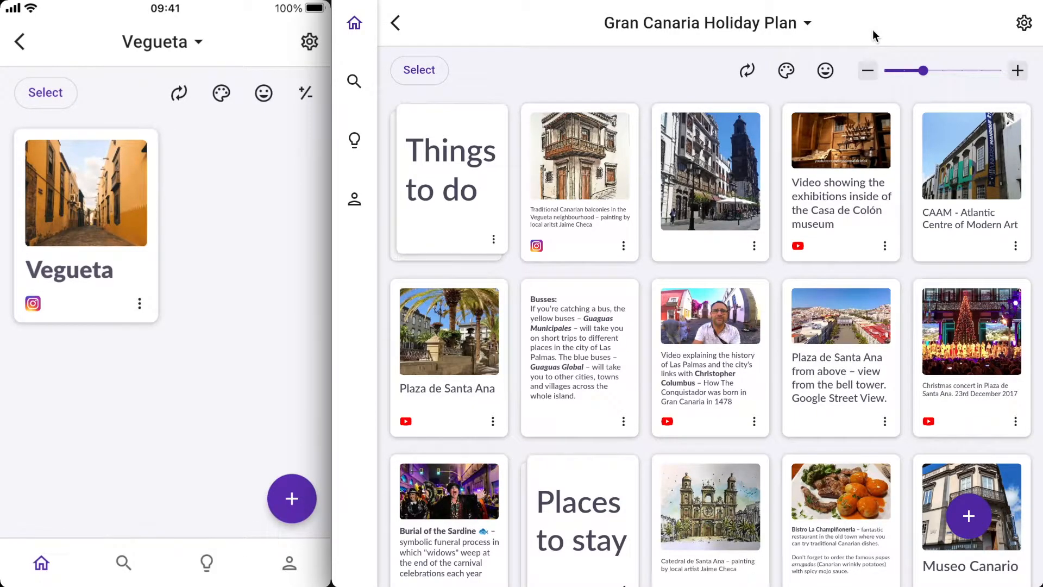
left_click(20, 41)
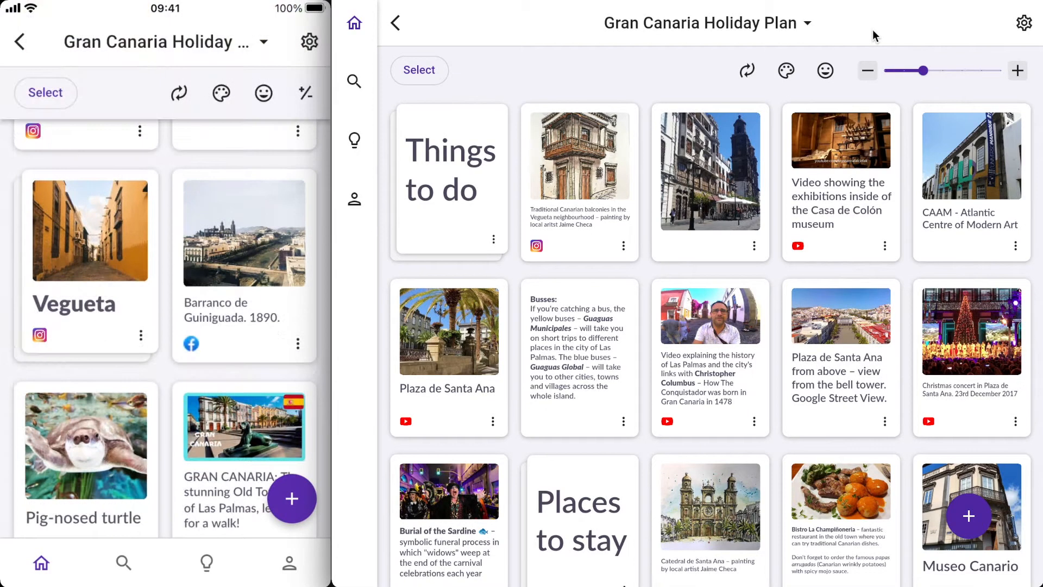
- Select 26 Vegueta-related cards, such as the balconies painting, Casa de Colón video and Museo Canario, and drag them into the Vegueta stack
scroll(166, 326, "up", 4)
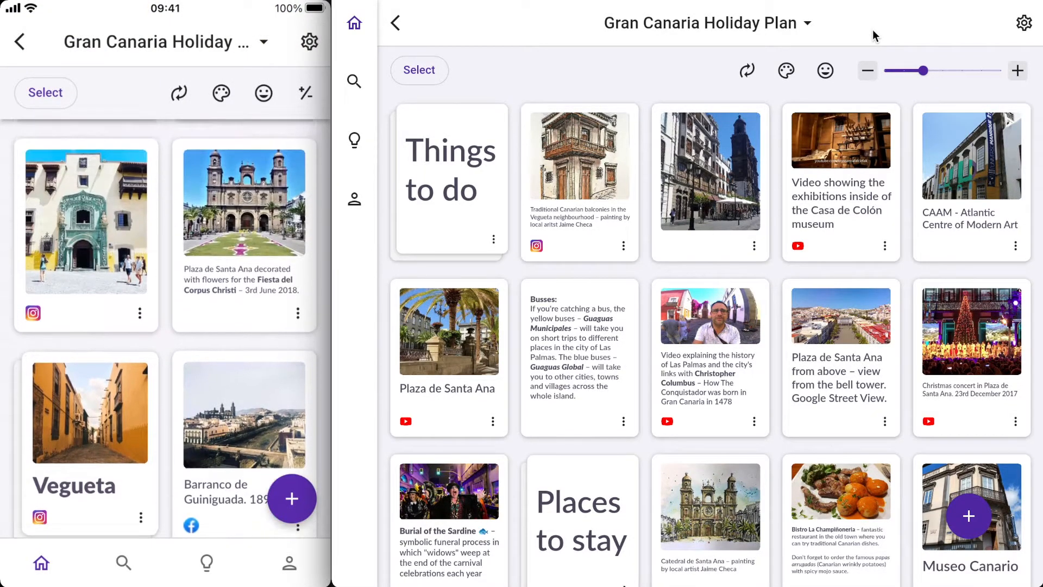
scroll(166, 326, "up", 4)
scroll(166, 326, "up", 15)
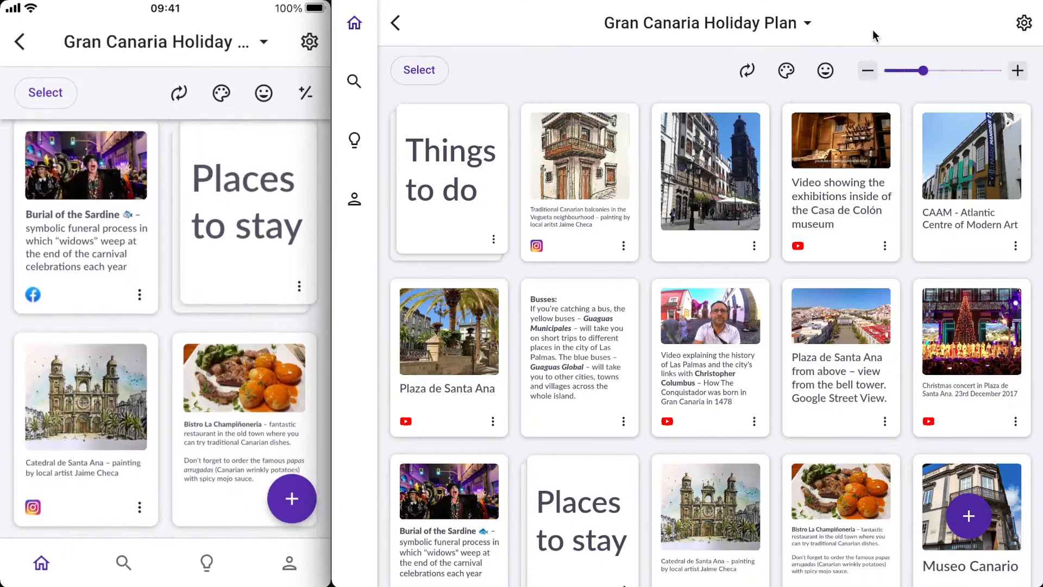
scroll(166, 325, "up", 10)
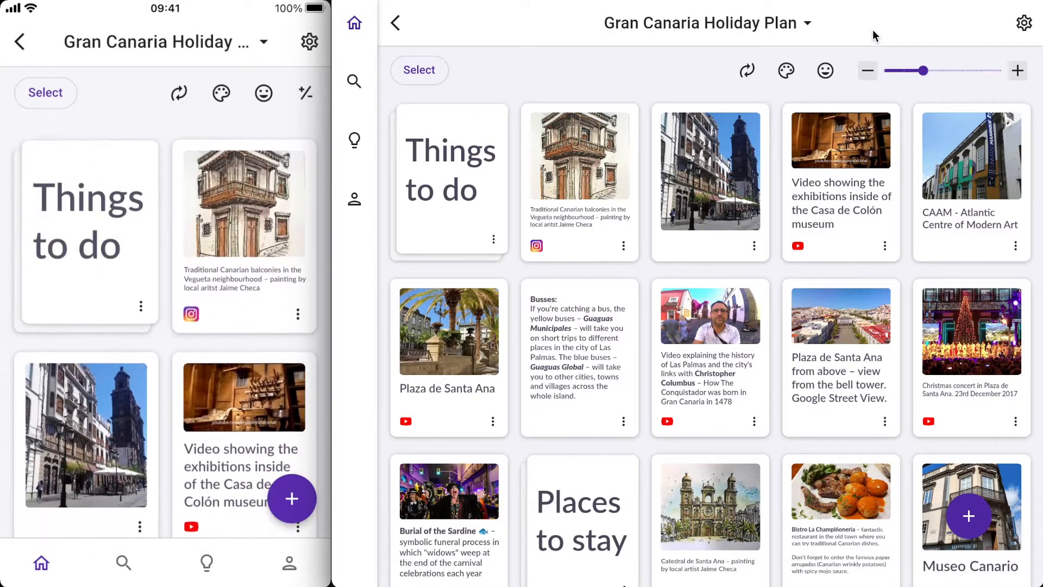
left_click(247, 220)
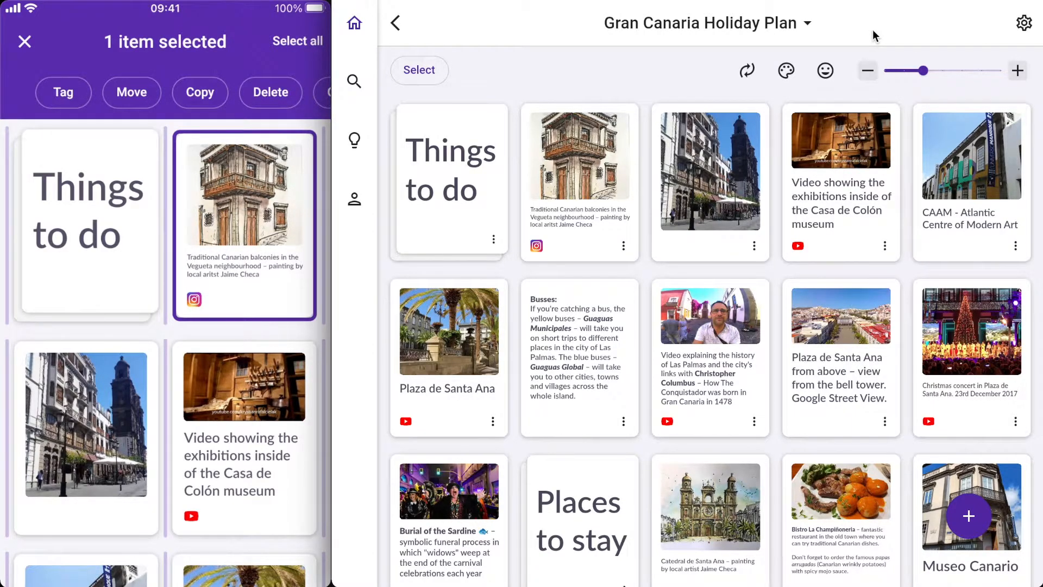
scroll(166, 326, "down", 3)
left_click(86, 297)
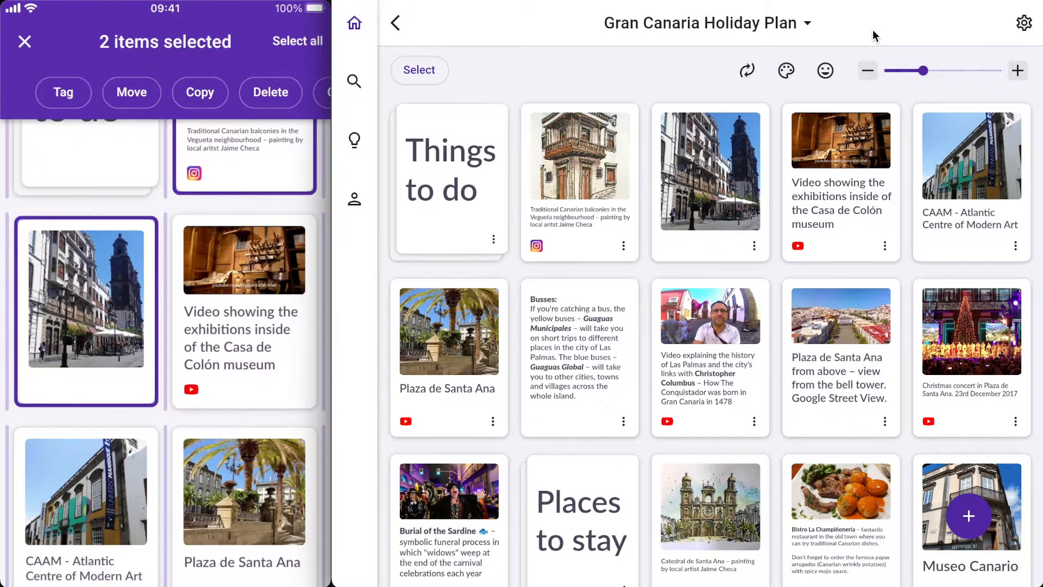
scroll(239, 304, "down", 1)
left_click(240, 265)
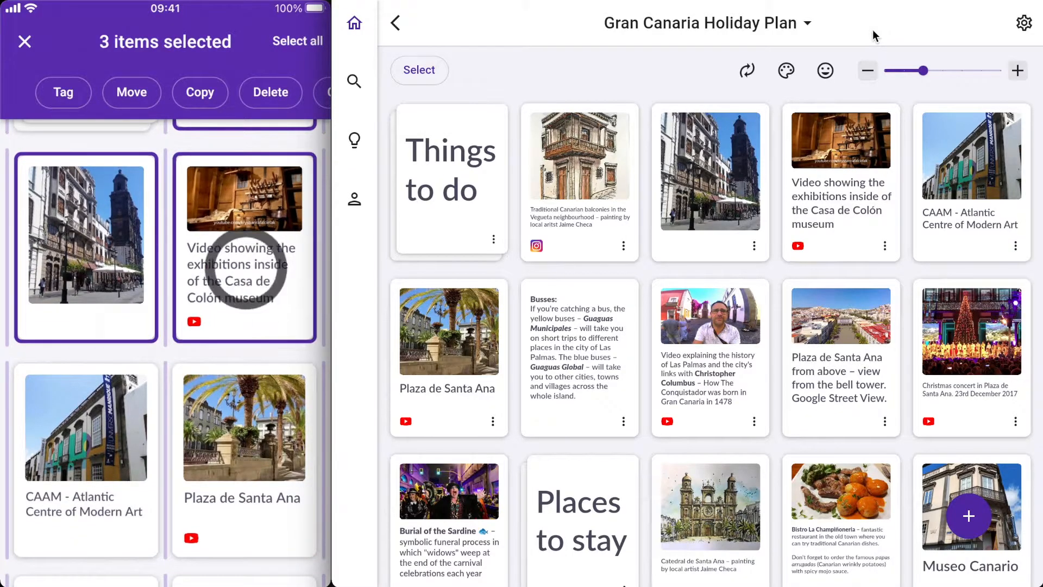
left_click(282, 337)
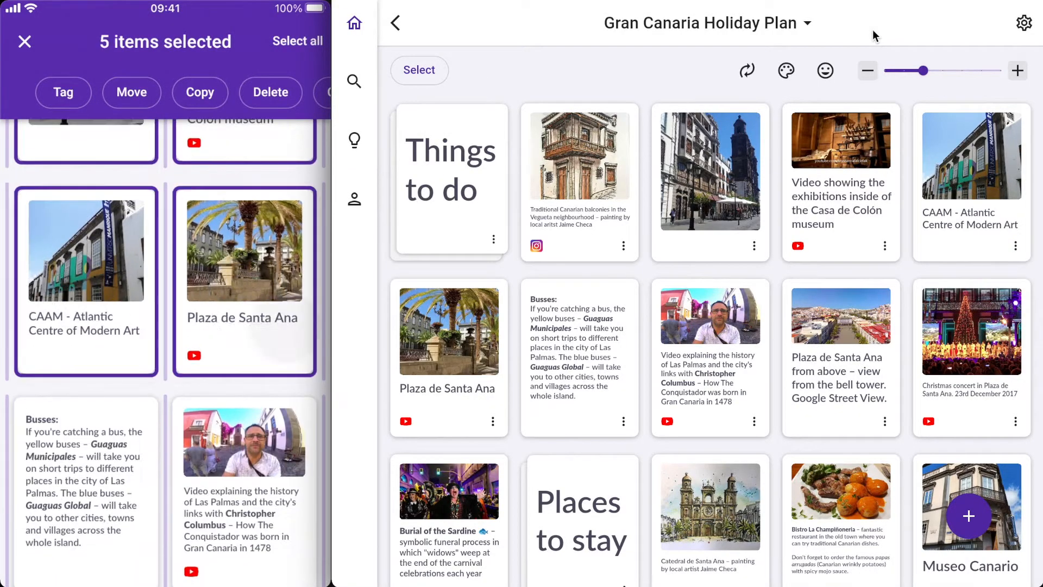
left_click(245, 489)
scroll(166, 353, "down", 8)
left_click(86, 305)
left_click(244, 304)
left_click(85, 510)
left_click(86, 304)
left_click(244, 304)
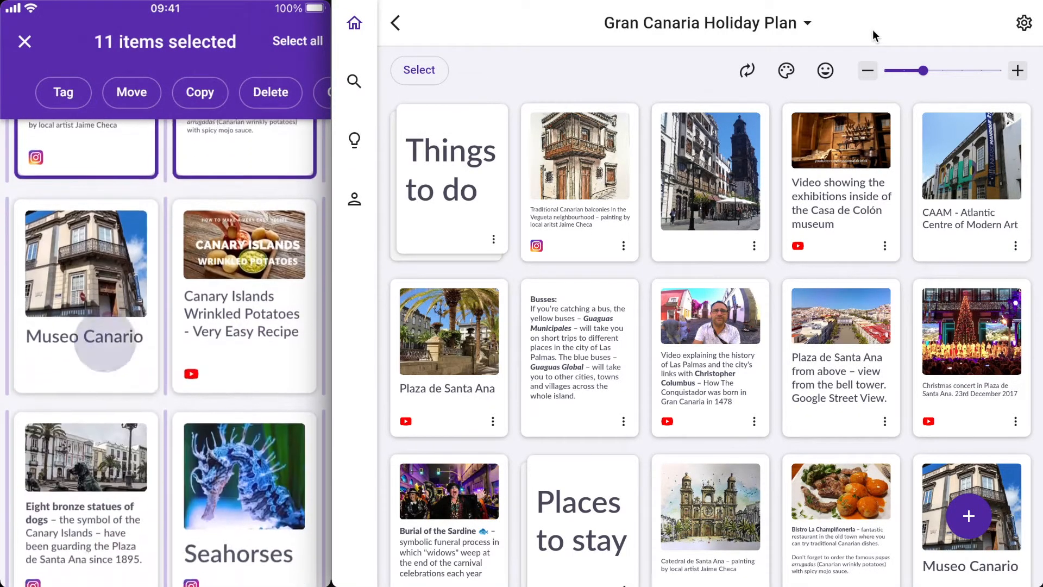
left_click(86, 522)
scroll(165, 353, "down", 7)
left_click(244, 299)
left_click(87, 294)
left_click(244, 337)
scroll(165, 353, "down", 4)
left_click(245, 296)
scroll(166, 353, "down", 4)
left_click(244, 326)
scroll(166, 353, "down", 5)
left_click(86, 217)
left_click(244, 217)
left_click(244, 402)
left_click(85, 320)
left_click(245, 320)
left_click(245, 413)
left_click(86, 413)
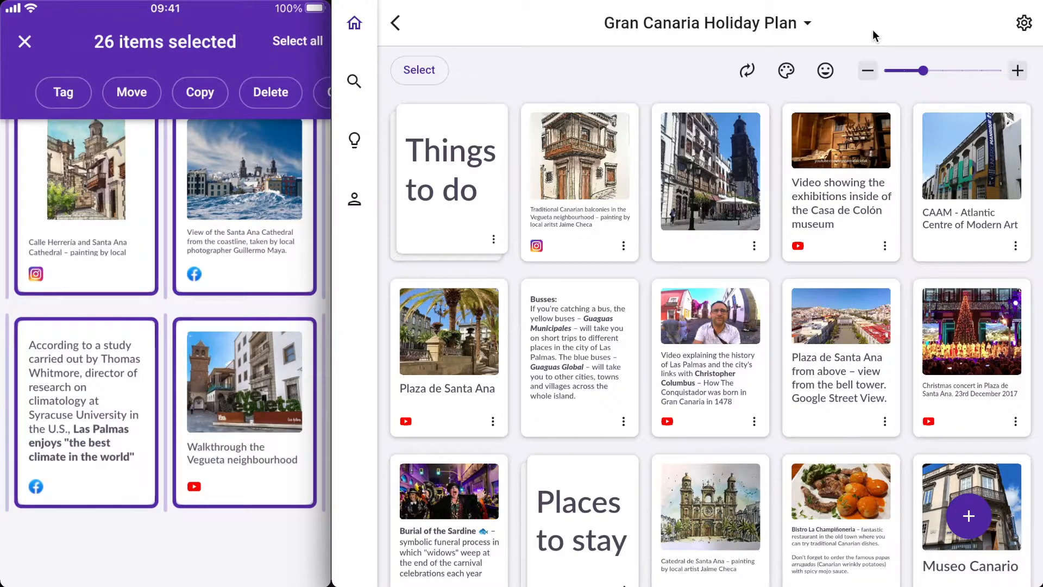
scroll(166, 353, "up", 5)
scroll(166, 354, "up", 5)
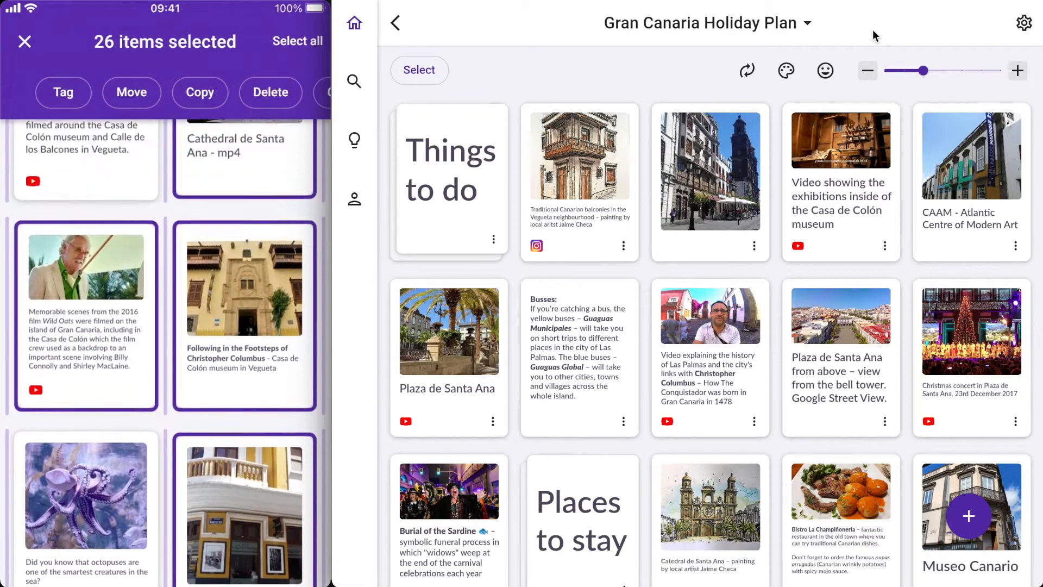
scroll(165, 353, "up", 2)
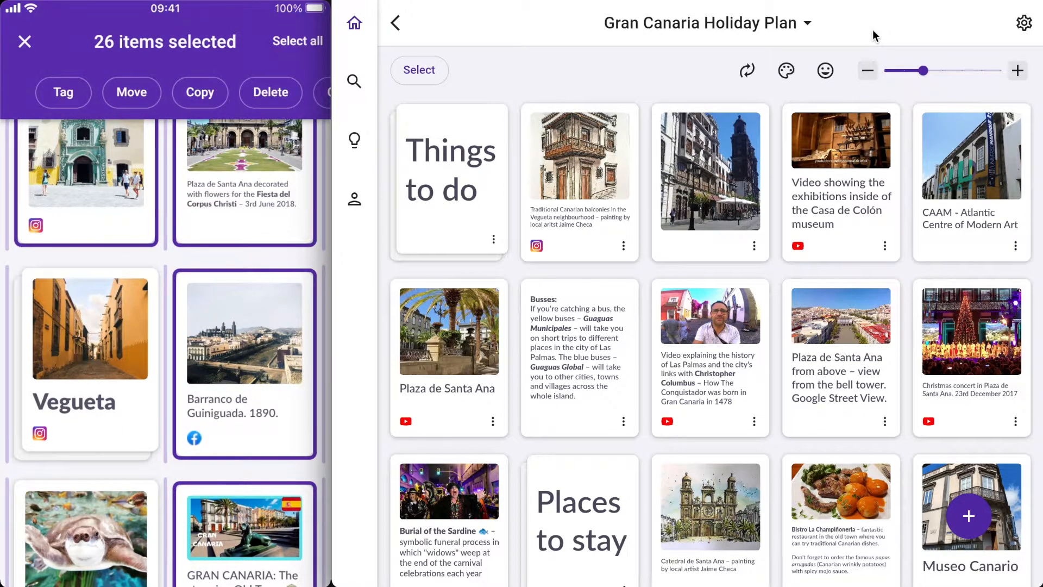
left_click_drag(217, 326, 81, 347)
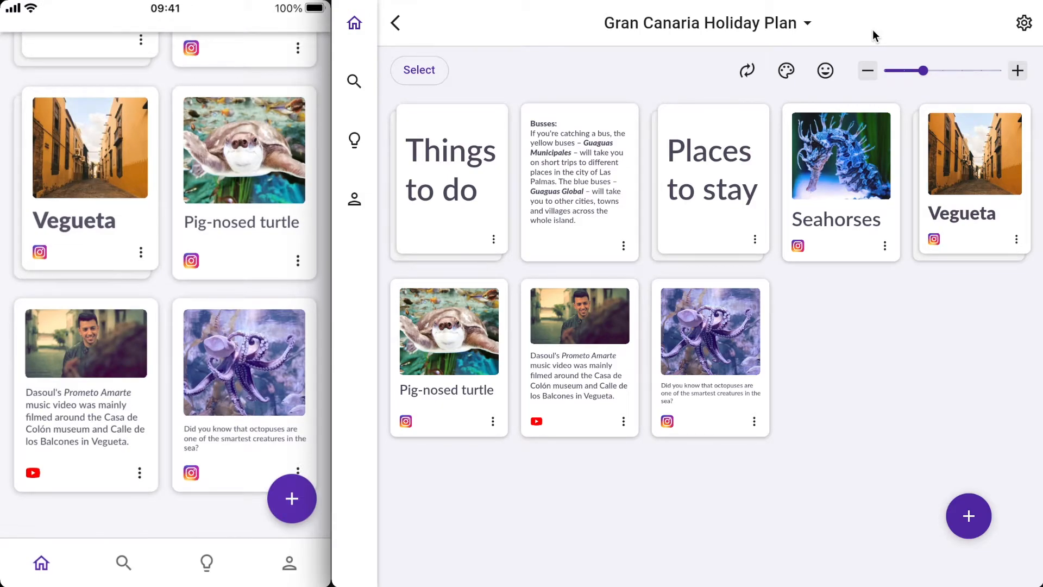
- Review the Vegueta stack's contents, go back to the board, and drag the Dasoul Prometo Amarte video card into the Vegueta stack
left_click(90, 163)
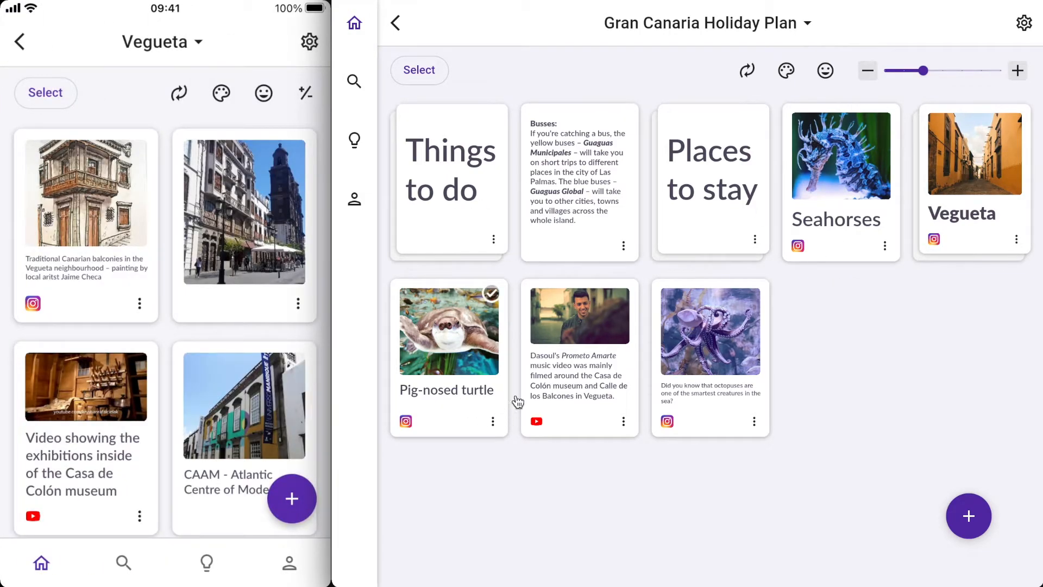
left_click(958, 190)
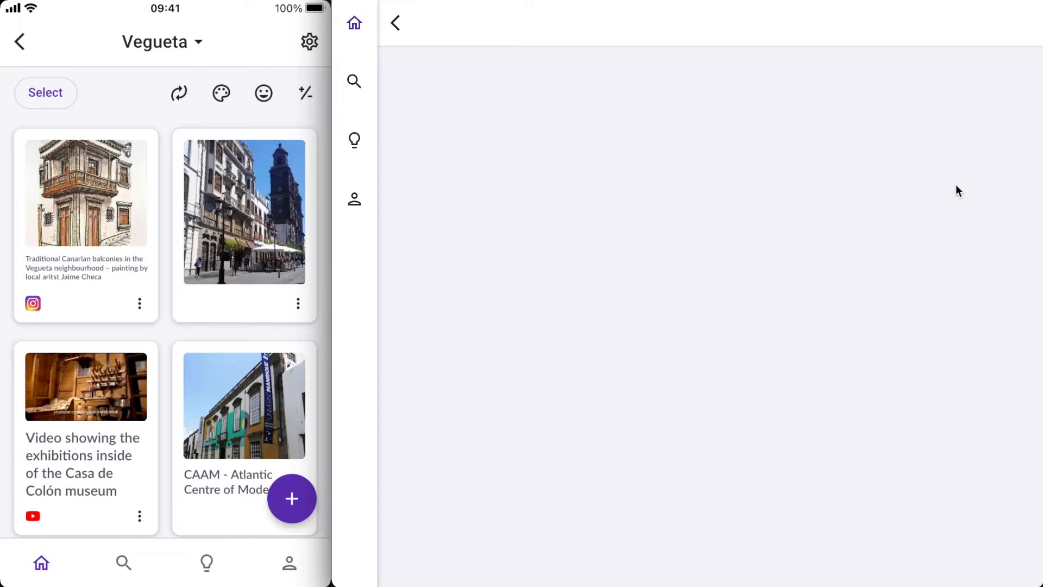
scroll(726, 336, "down", 5)
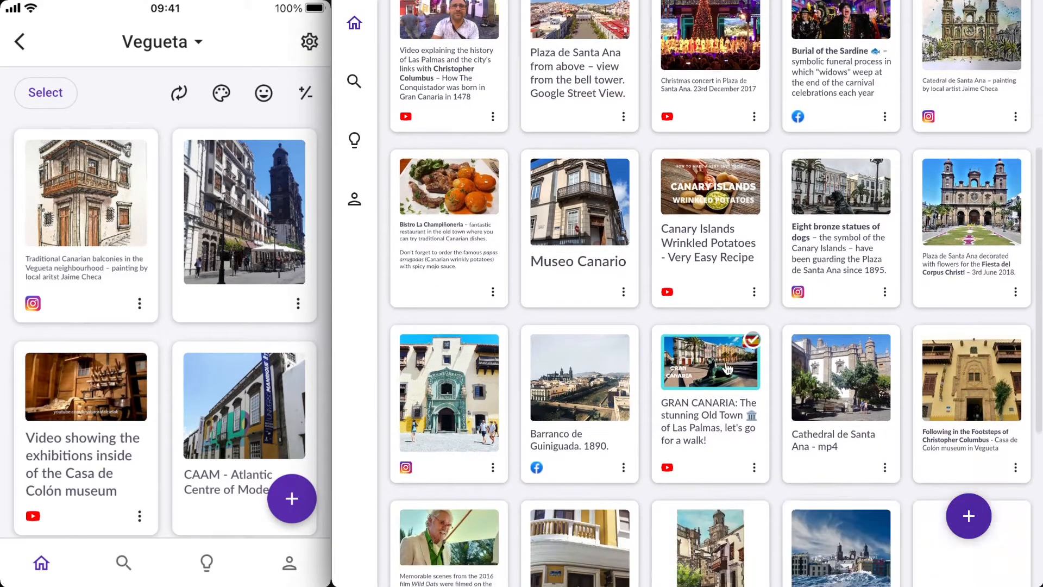
scroll(727, 369, "up", 5)
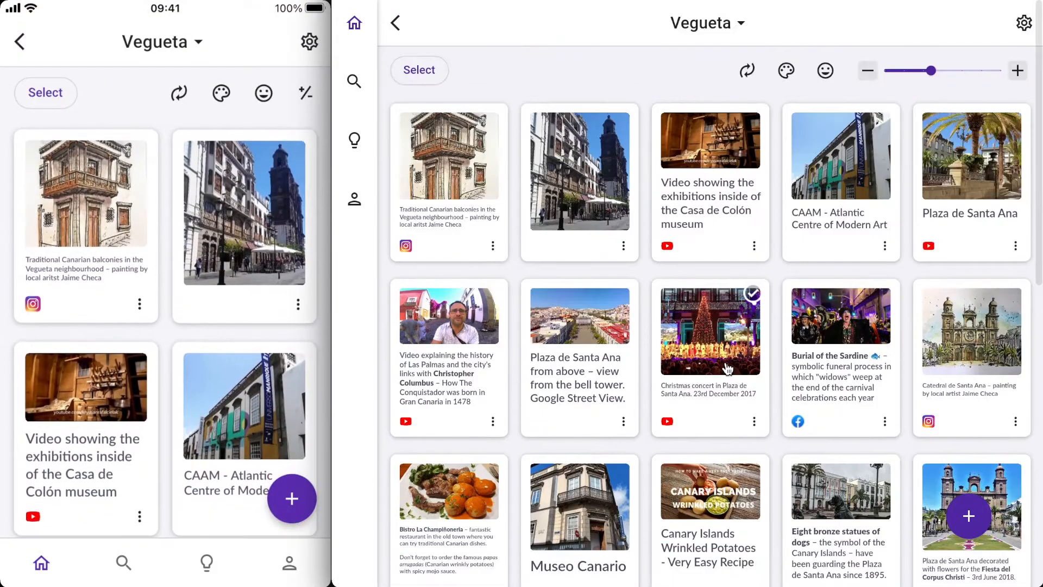
left_click(396, 32)
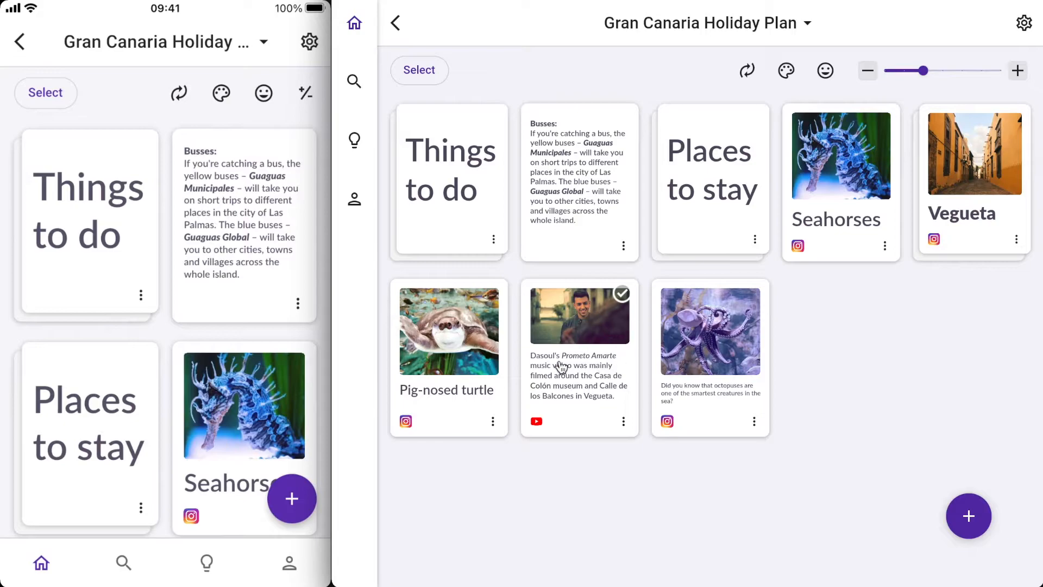
left_click(567, 388)
left_click_drag(567, 388, 973, 209)
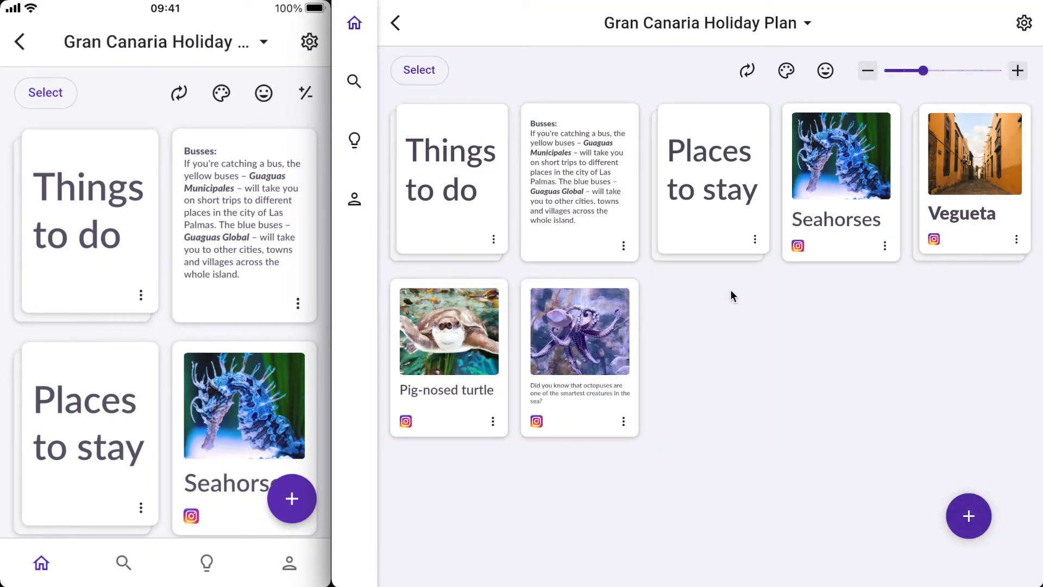
- Create a new empty stack named Wildlife on the board
left_click(969, 516)
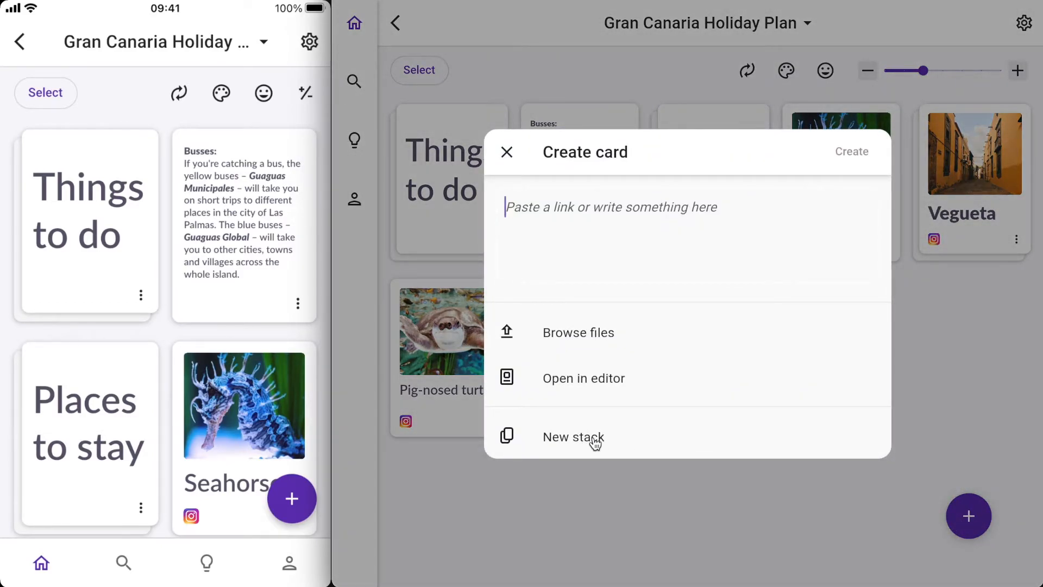
left_click(292, 499)
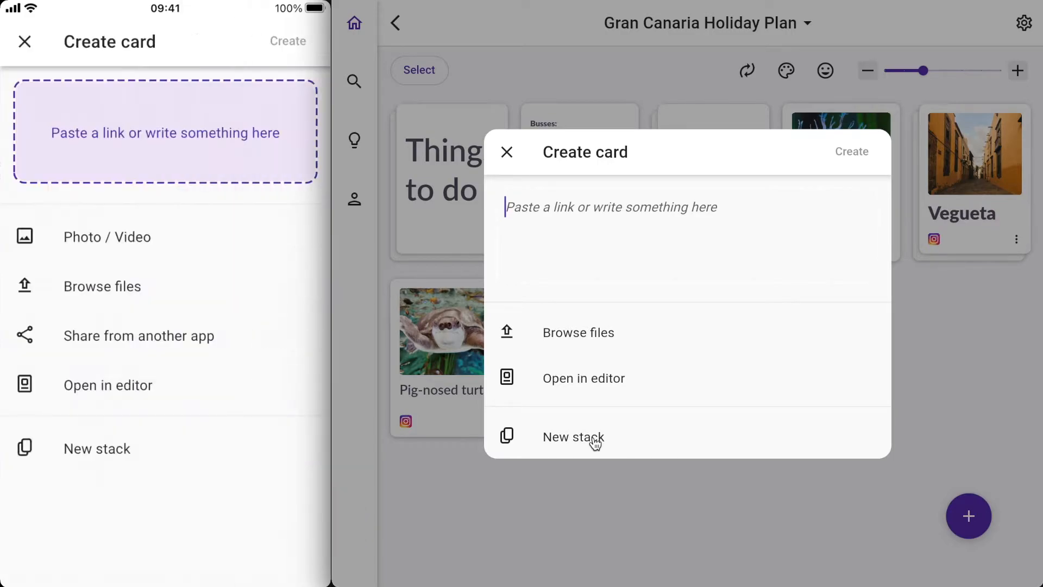
left_click(24, 41)
left_click(629, 436)
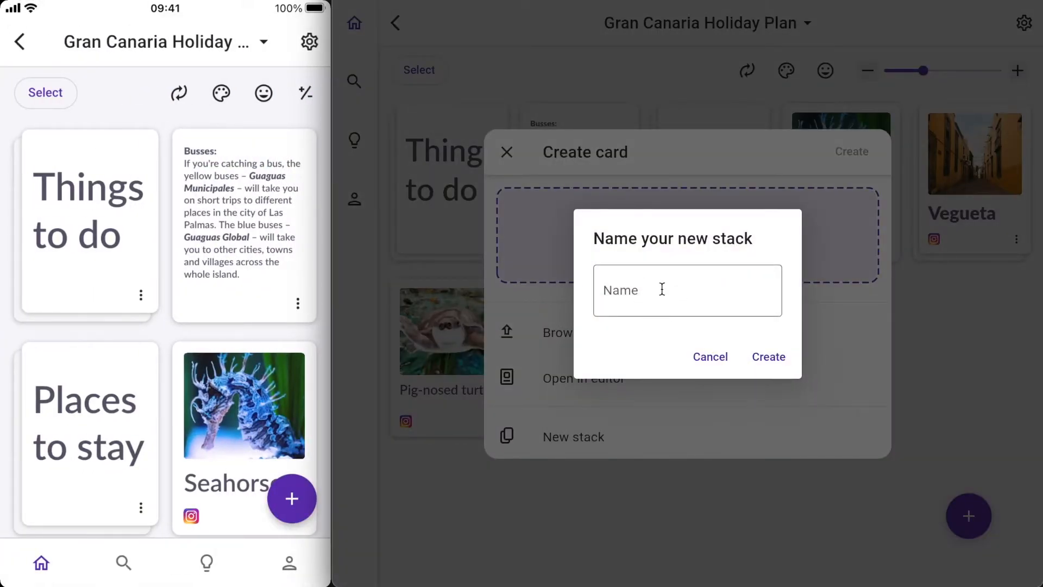
left_click(662, 289)
type("Wildlife")
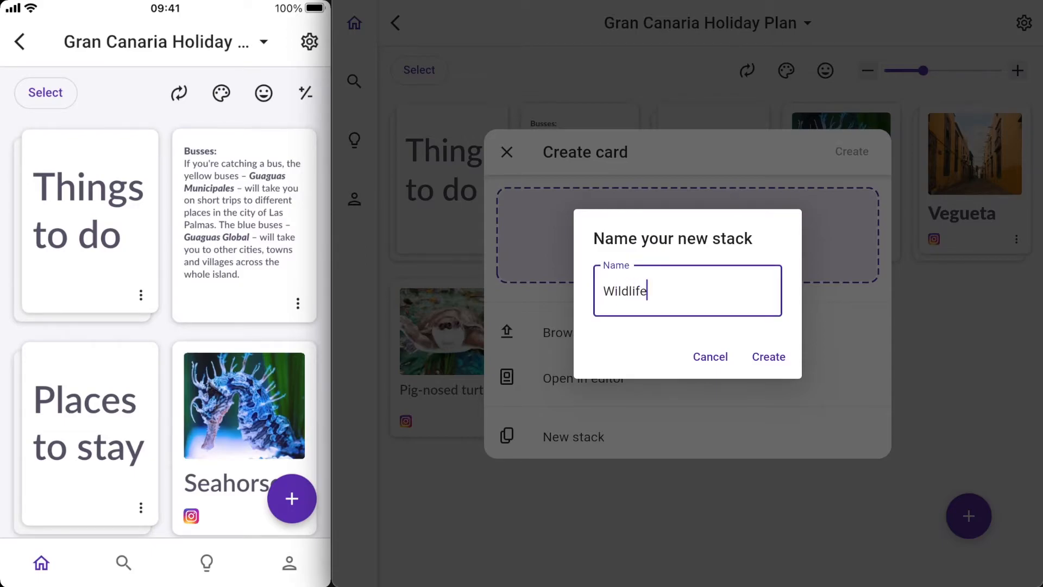
left_click(769, 356)
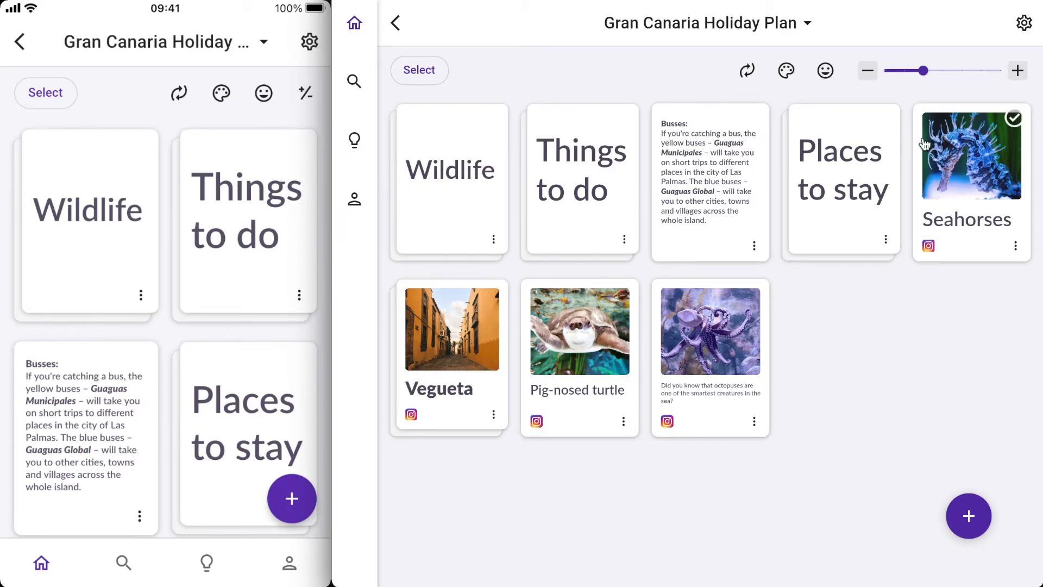
- Select the Seahorses, Pig-nosed turtle and octopus cards and move them into the Wildlife stack
left_click(1014, 119)
left_click(714, 351)
left_click(576, 340)
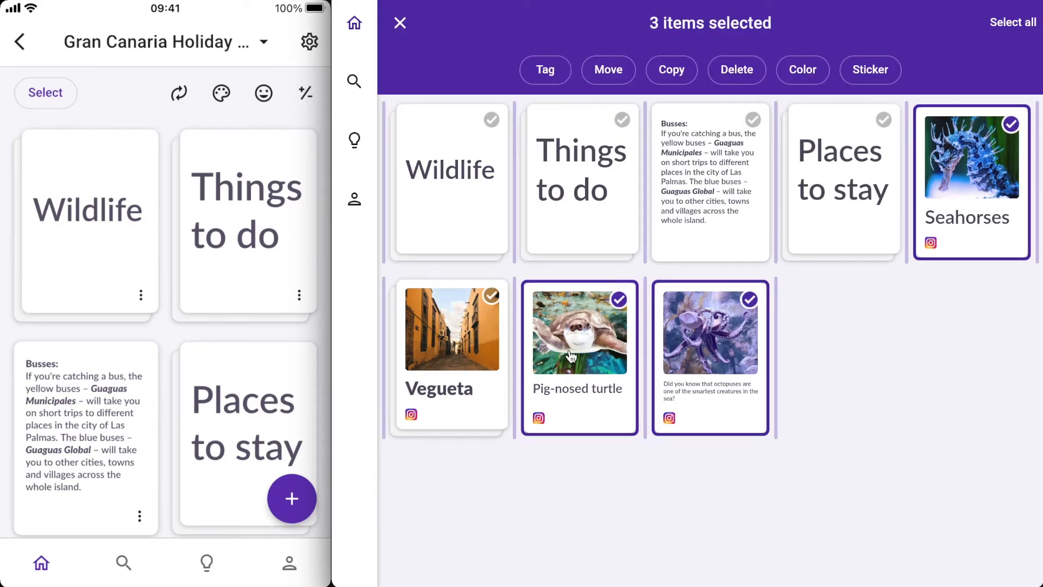
left_click_drag(709, 371, 474, 225)
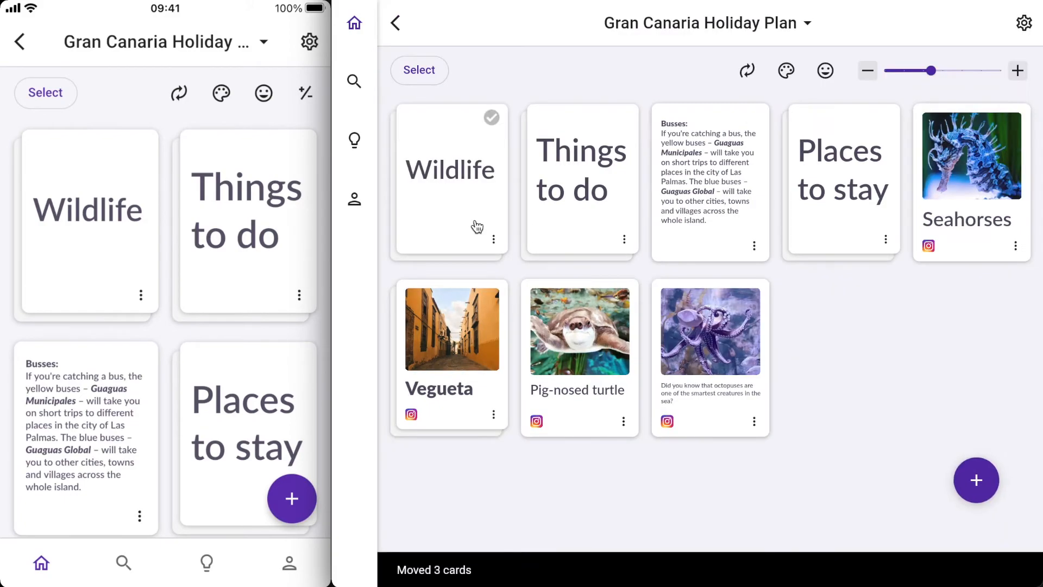